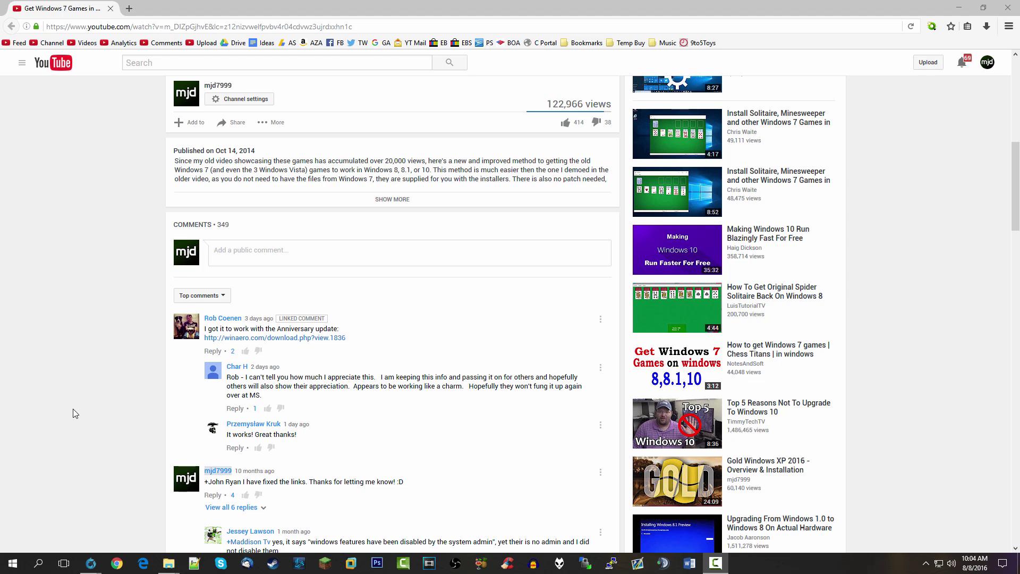
Step: Scroll through the YouTube comments reporting the games broke after the Anniversary Update
scroll(80, 407, up, 1)
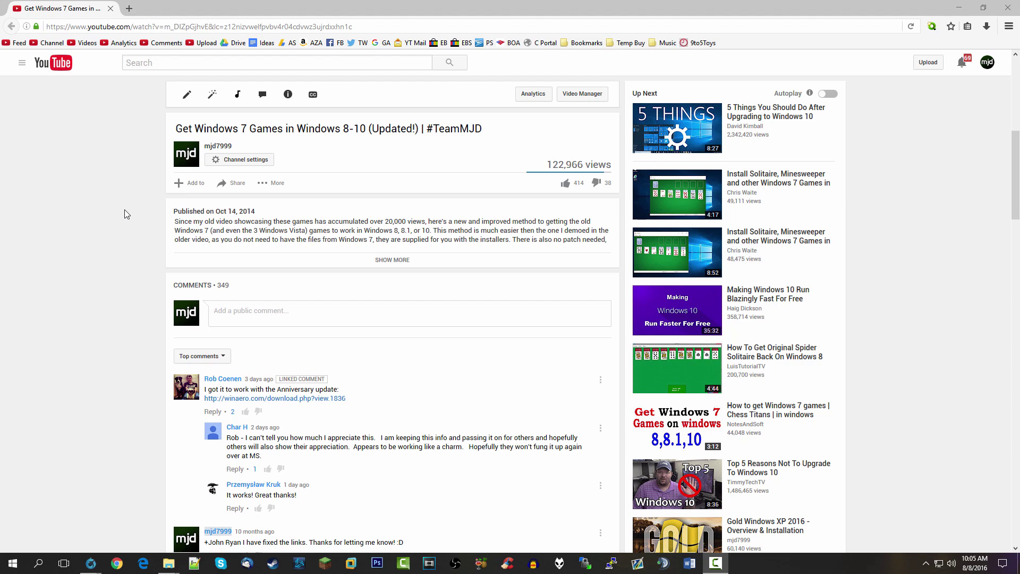
scroll(130, 213, down, 2)
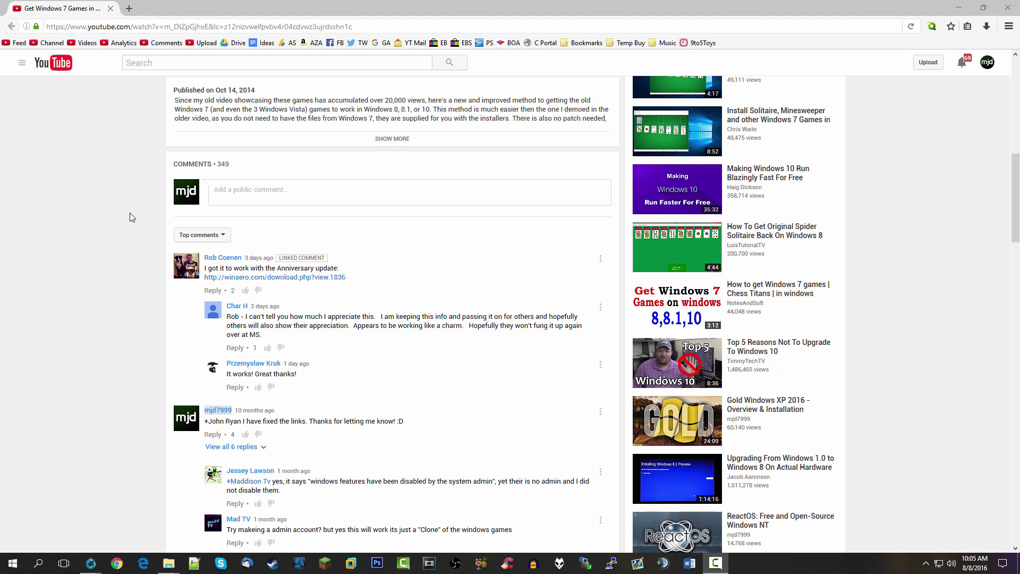
scroll(111, 258, down, 3)
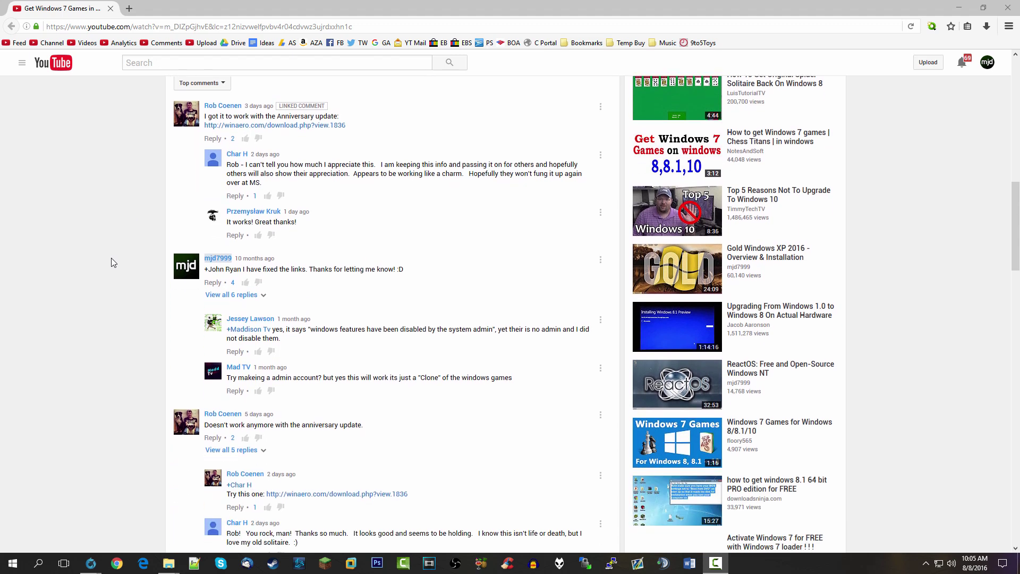
scroll(111, 257, down, 3)
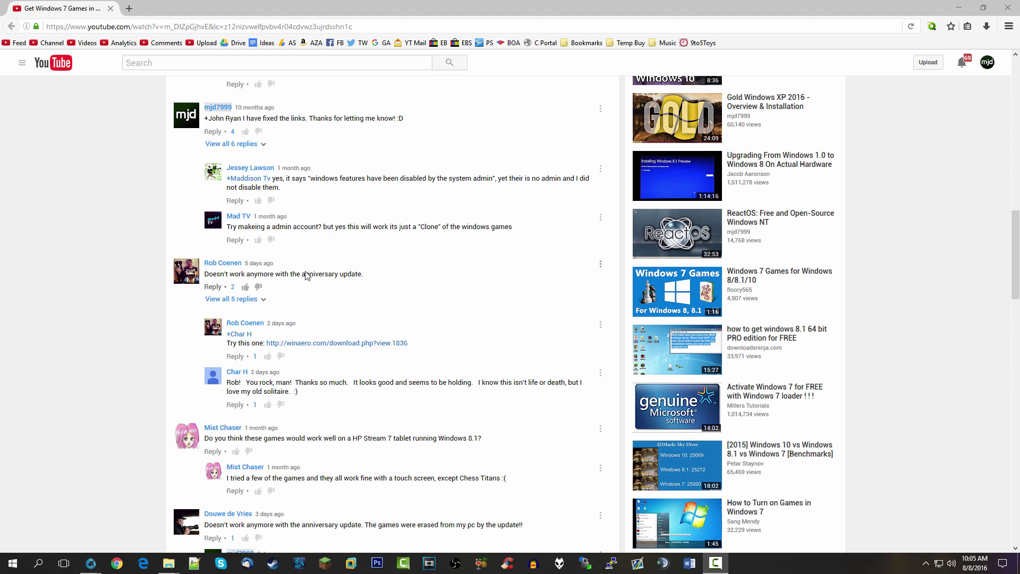
scroll(322, 278, down, 2)
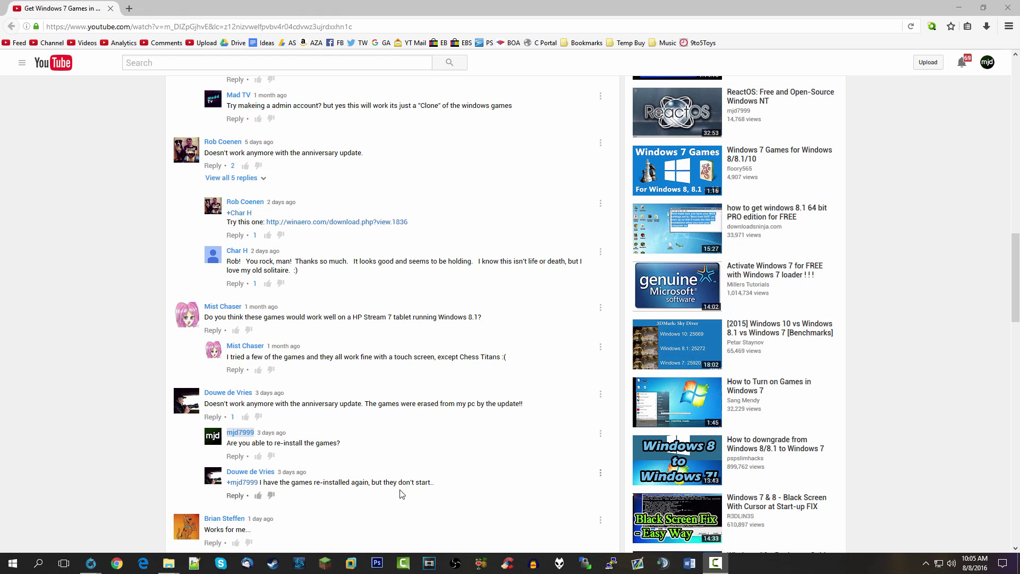
scroll(165, 364, up, 1)
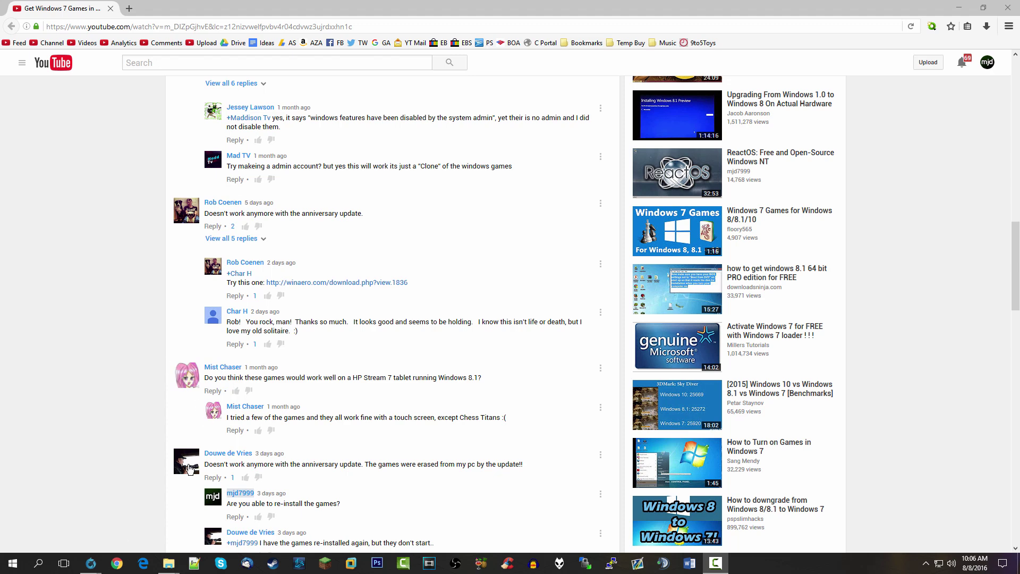
Step: Restore the Microsoft Games and Win7Games folders and select Win7GamesForWin8-Setup.exe
click(158, 547)
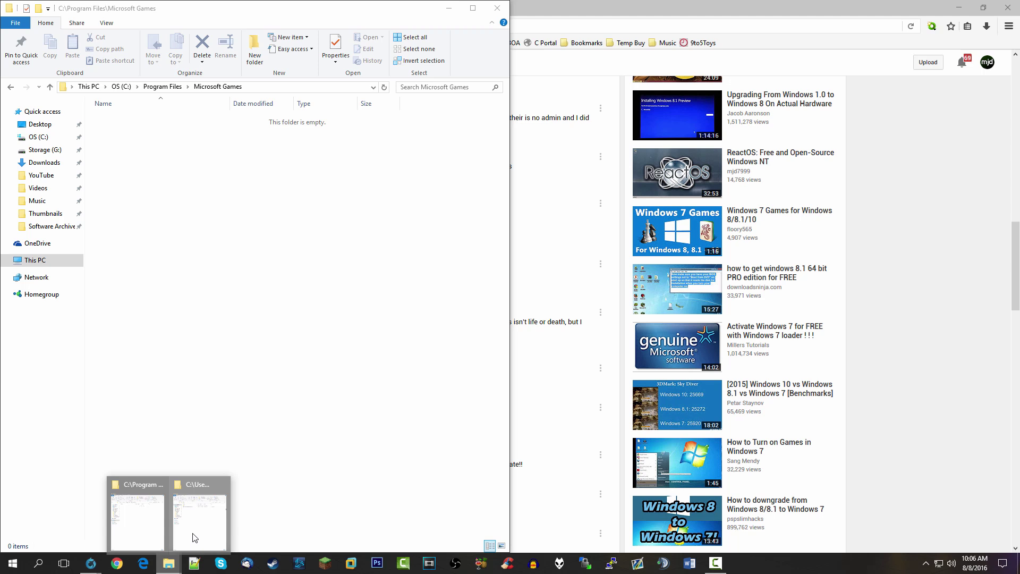
click(195, 535)
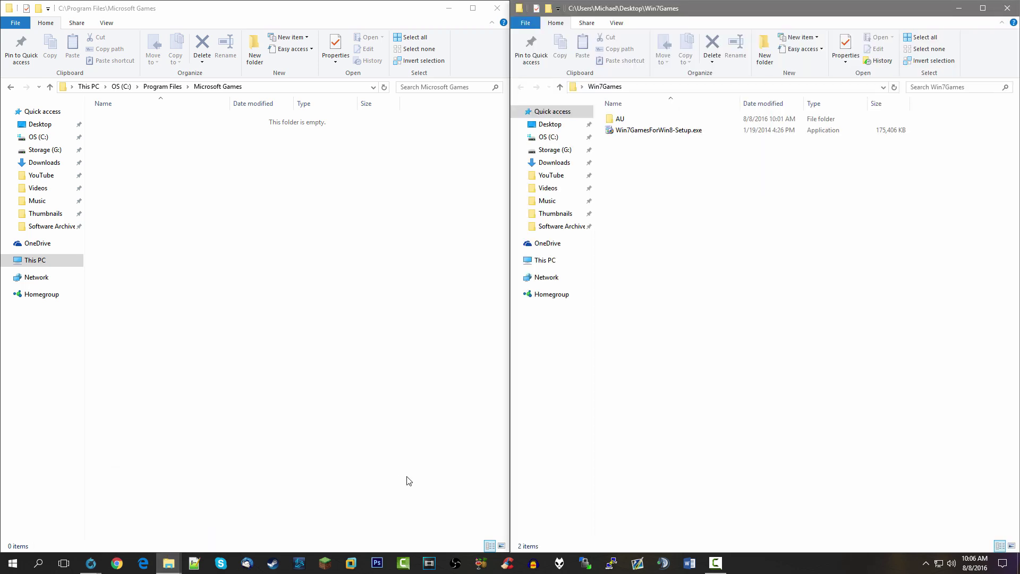
click(654, 135)
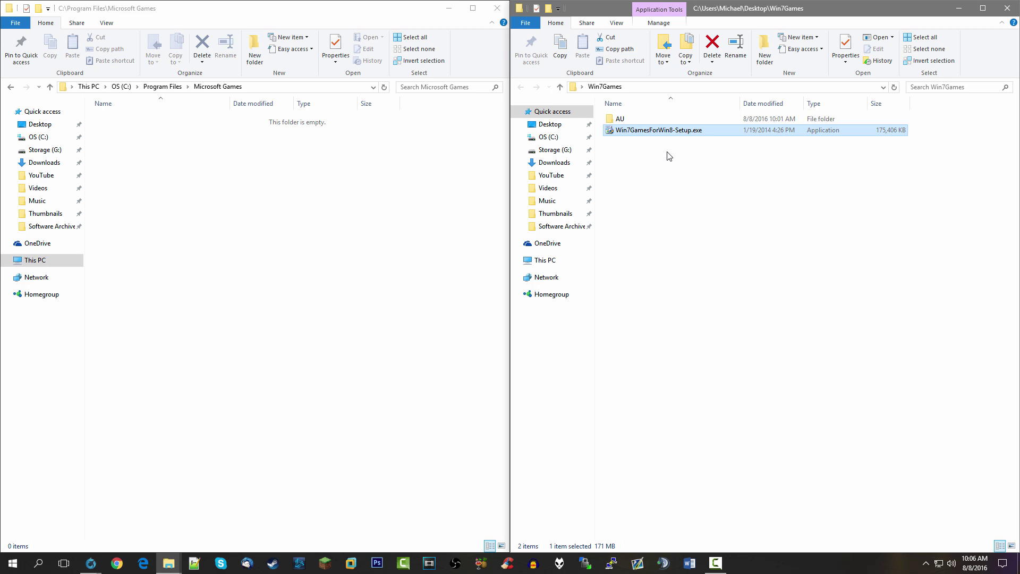
Step: Minimize both folder windows and open the comment's Winaero 'Windows 7 games for Windows 10' link
click(959, 8)
click(449, 8)
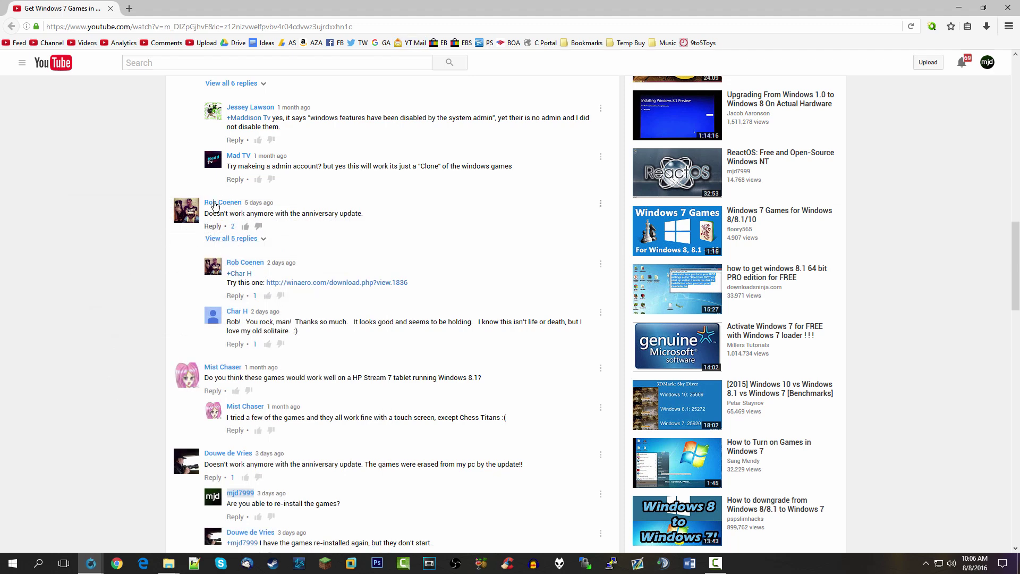
click(215, 205)
scroll(184, 222, up, 6)
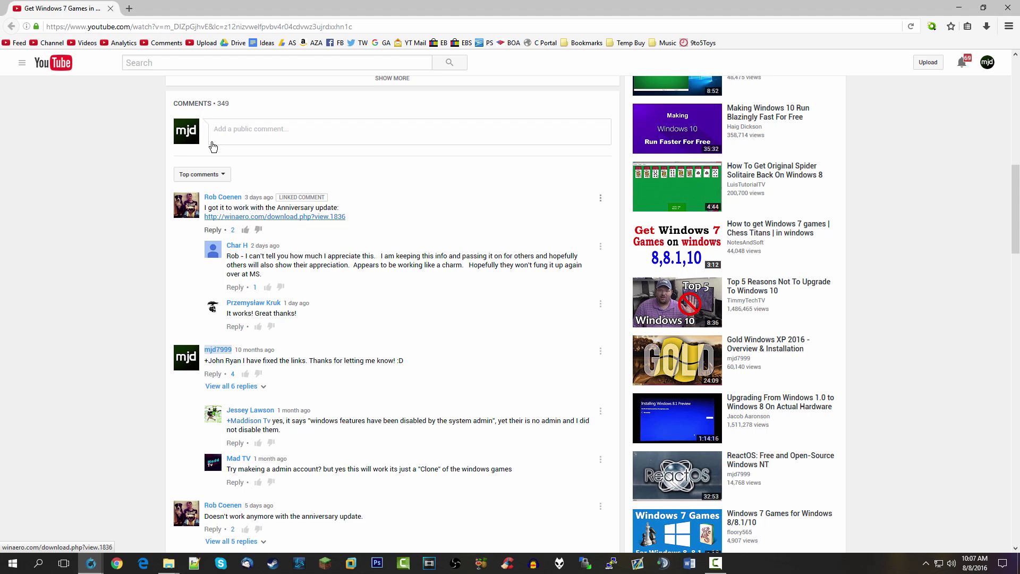
click(178, 8)
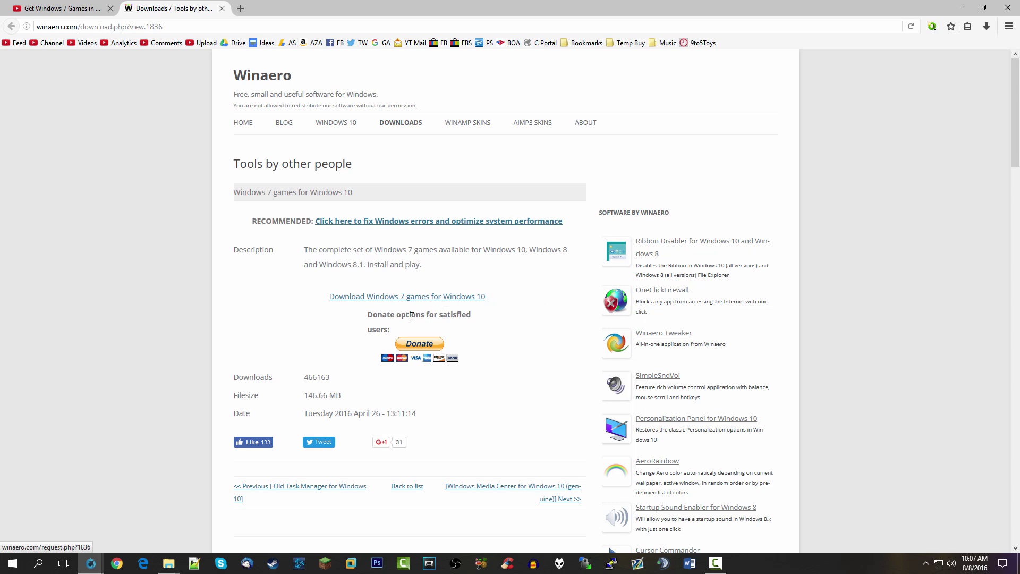
Step: Bring the still-empty C:\Program Files\Microsoft Games window back to the front
mouse_move(169, 562)
click(137, 520)
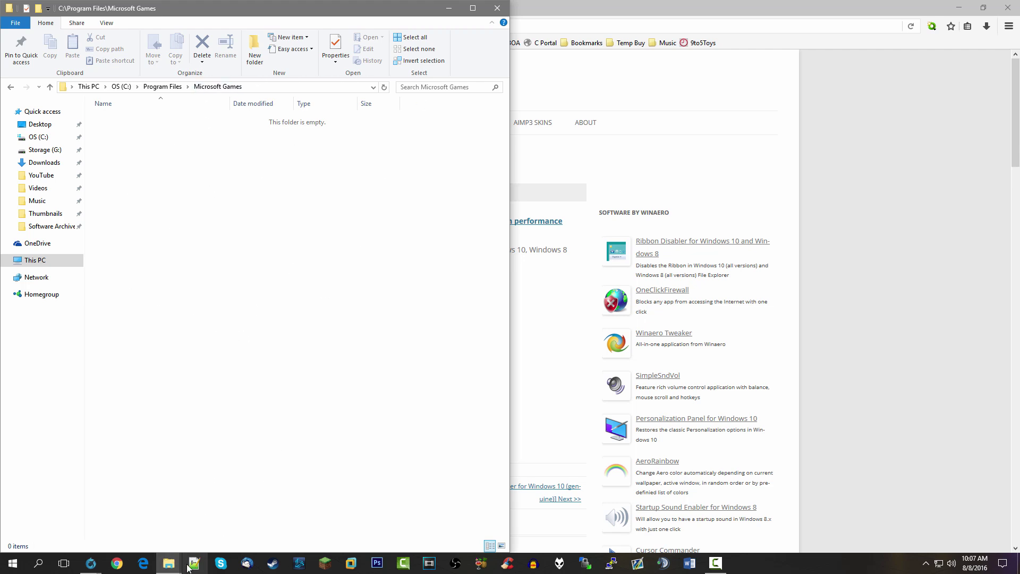
Step: Open Win7Games\AU, read and close credits.txt, then select the Windows 7 Games for Windows 10 and 8 installer
mouse_move(169, 562)
click(197, 534)
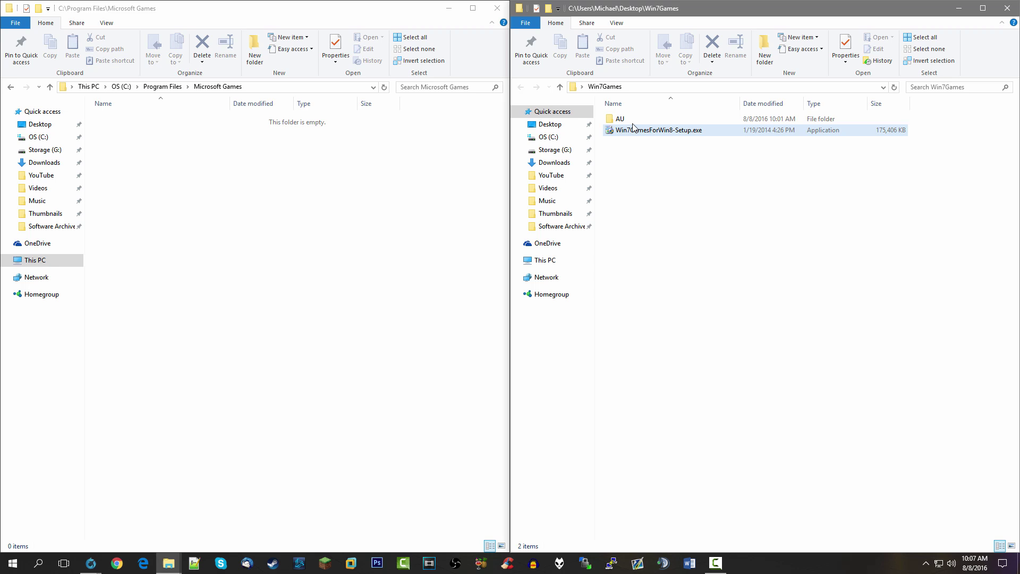
double_click(621, 119)
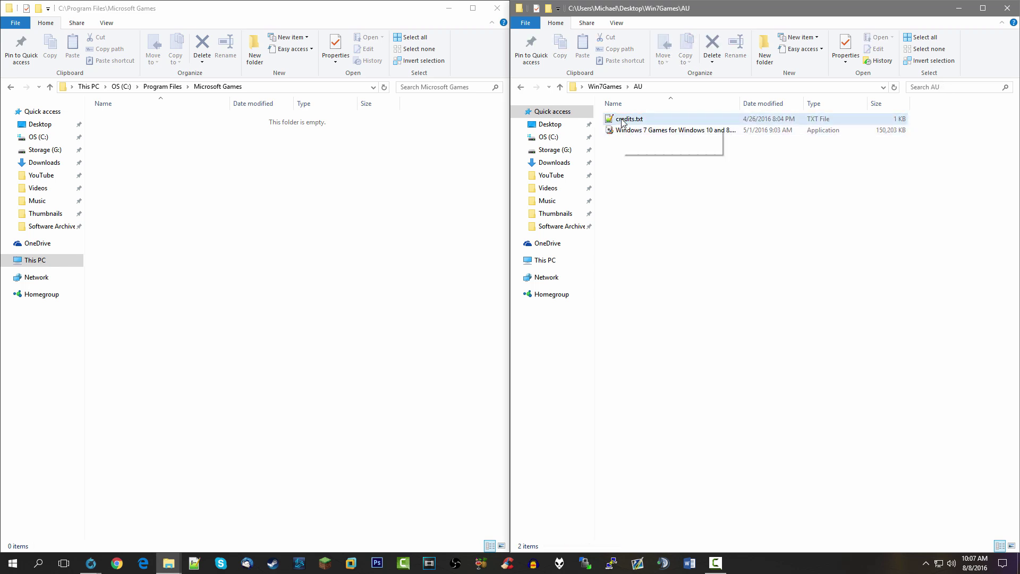
double_click(622, 120)
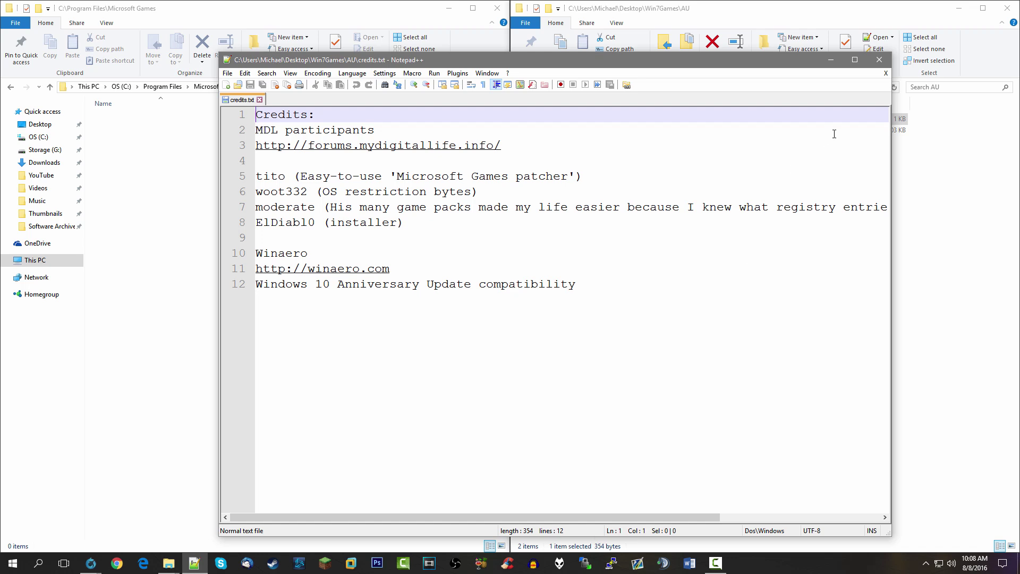
click(879, 59)
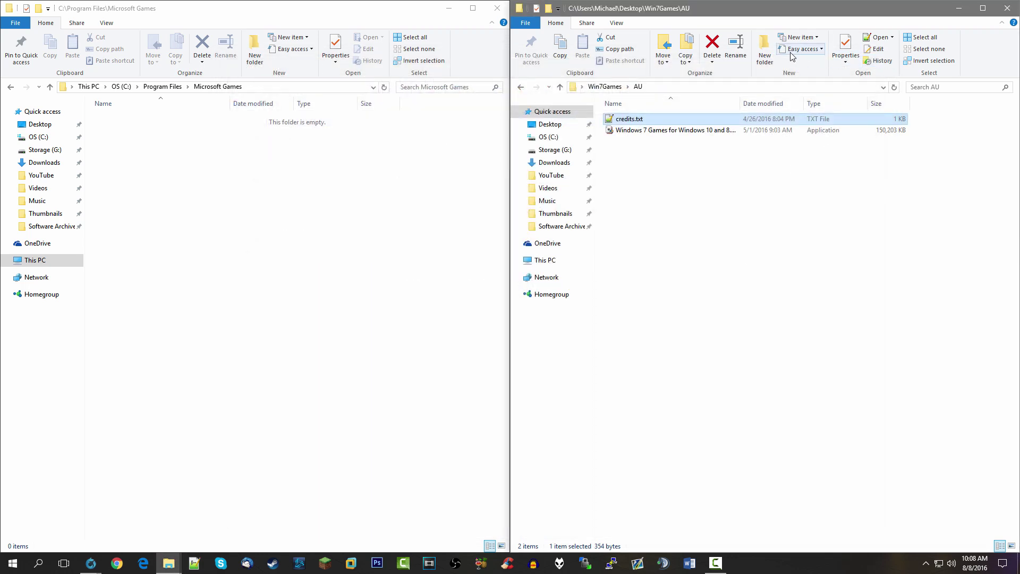
click(672, 130)
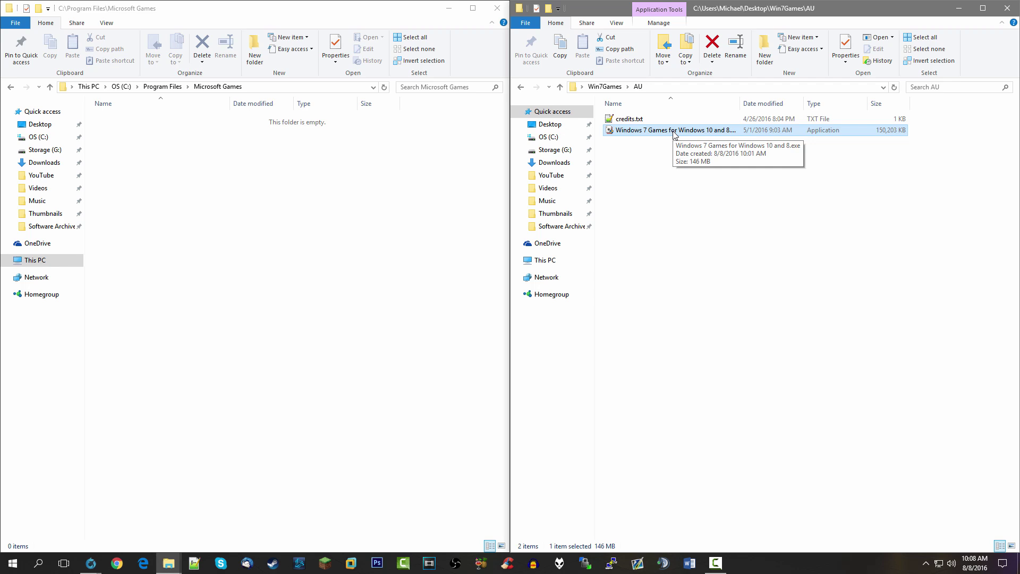
Step: Run Windows 7 Games for Windows 10 and 8.exe with English as the installer language
double_click(673, 132)
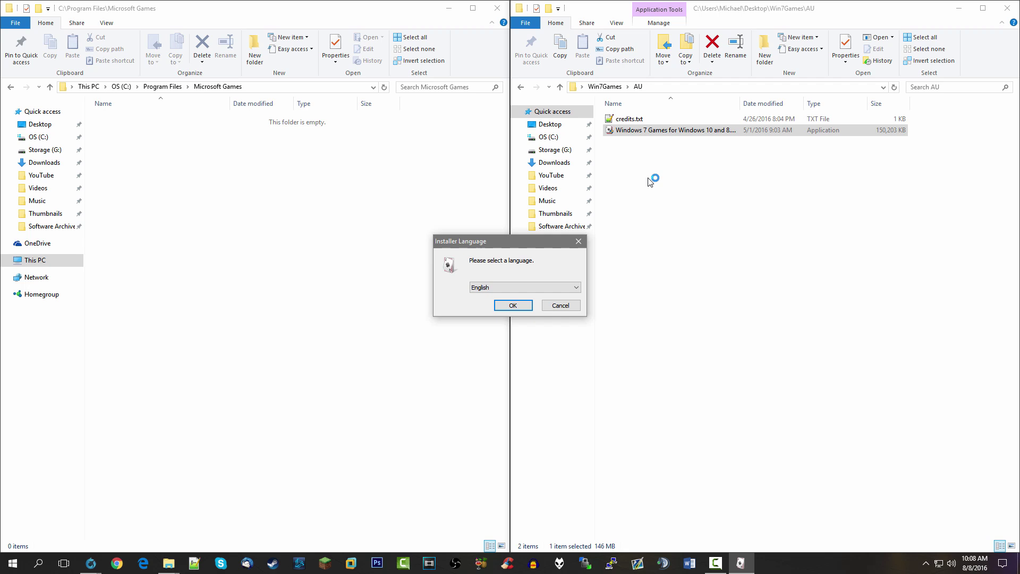
click(507, 306)
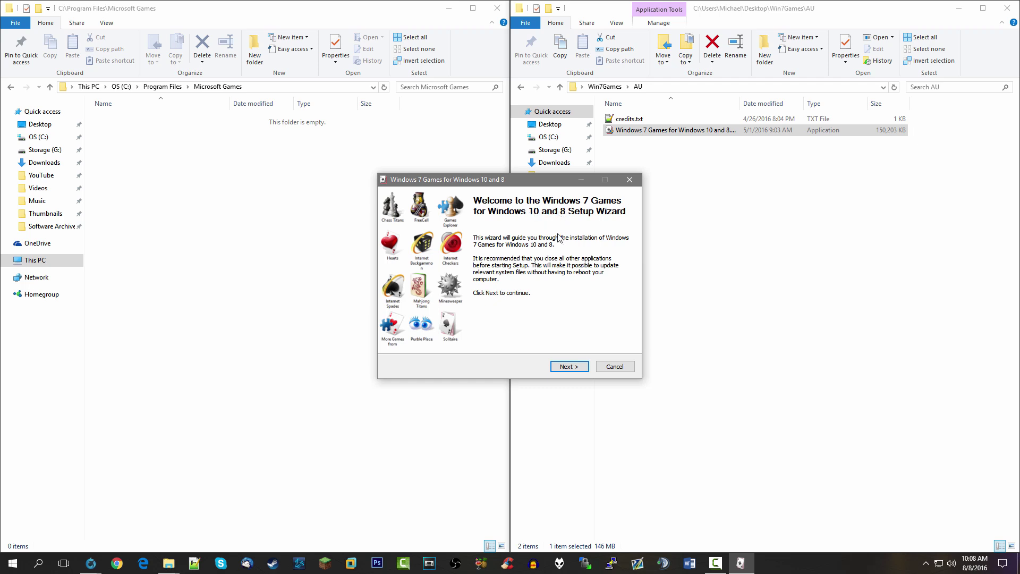
Step: Advance to the game selection page and review the list of games to install
click(582, 367)
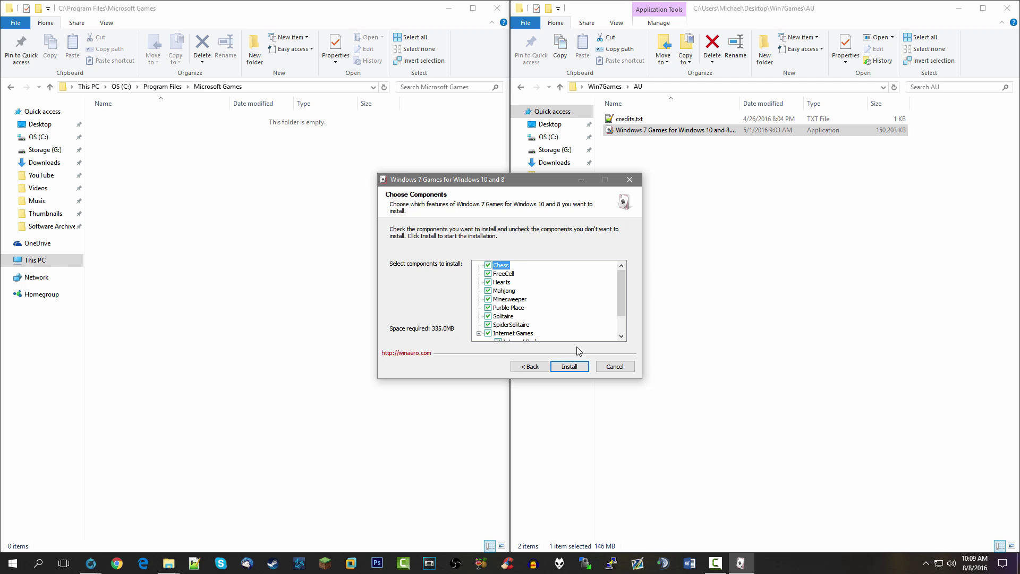
drag(618, 293, 620, 311)
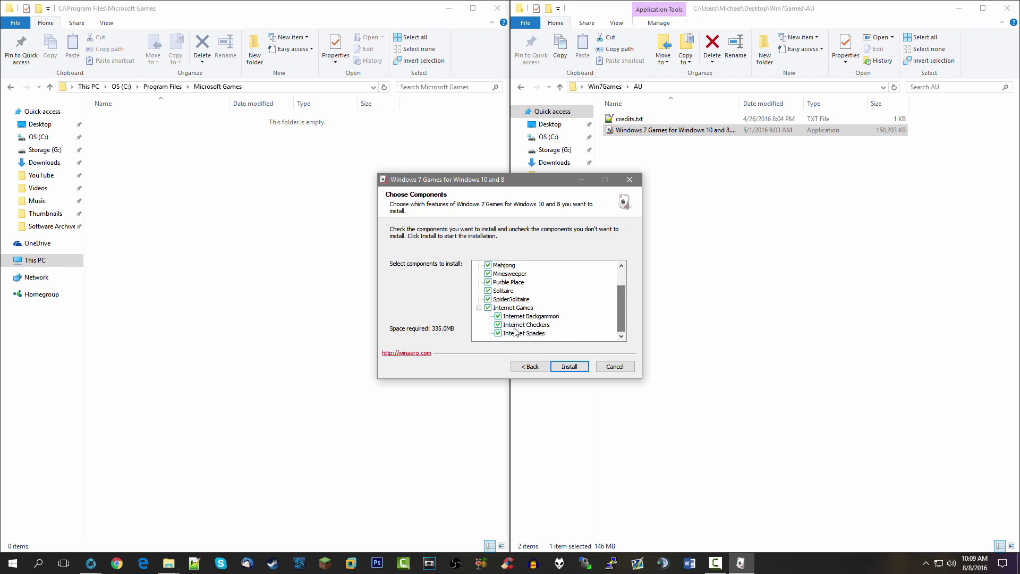
scroll(505, 301, up, 1)
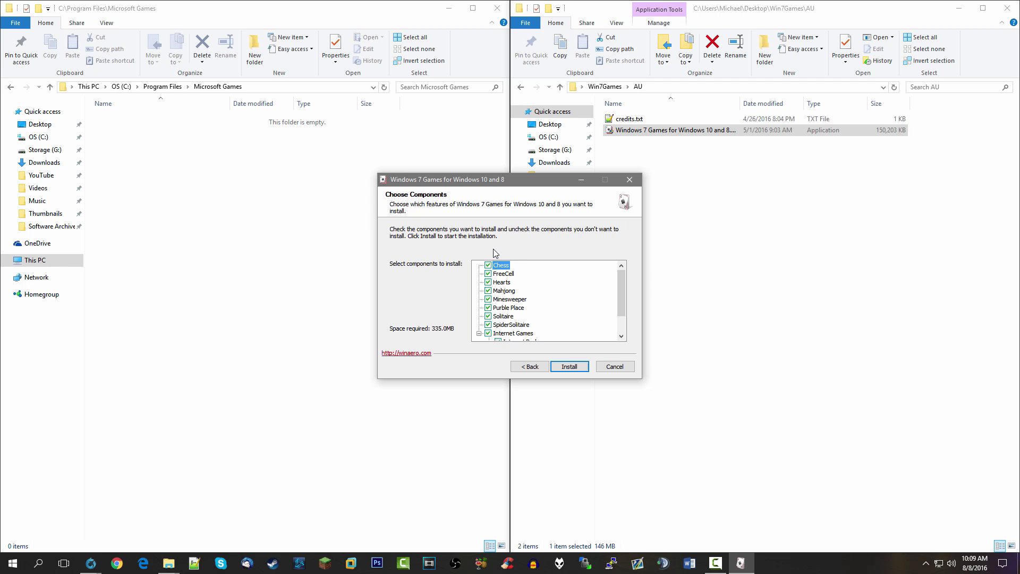
scroll(493, 298, down, 1)
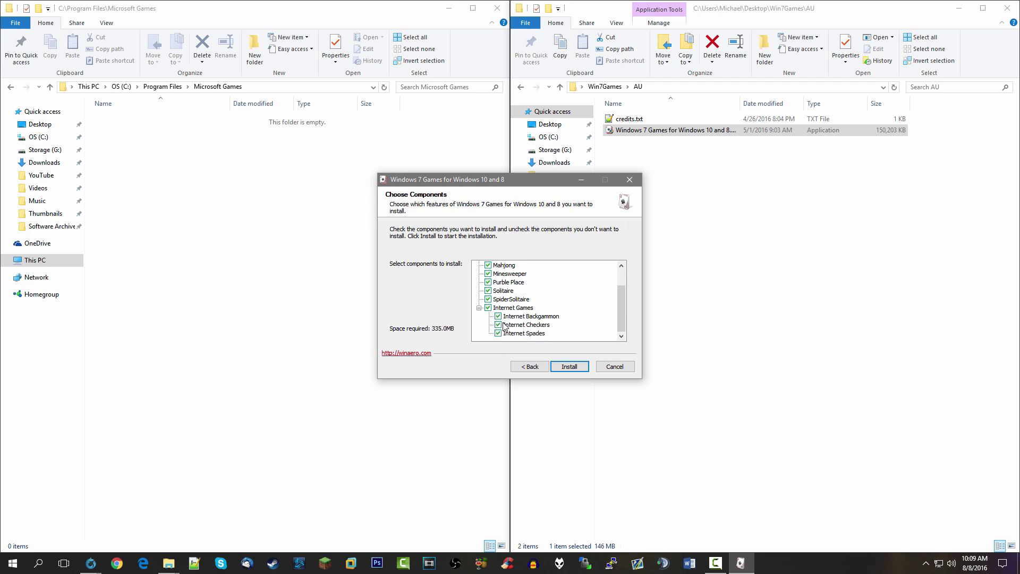
scroll(500, 323, up, 1)
Step: Install the games, untick 'Discover Winaero Tweaker', and finish the wizard
click(571, 368)
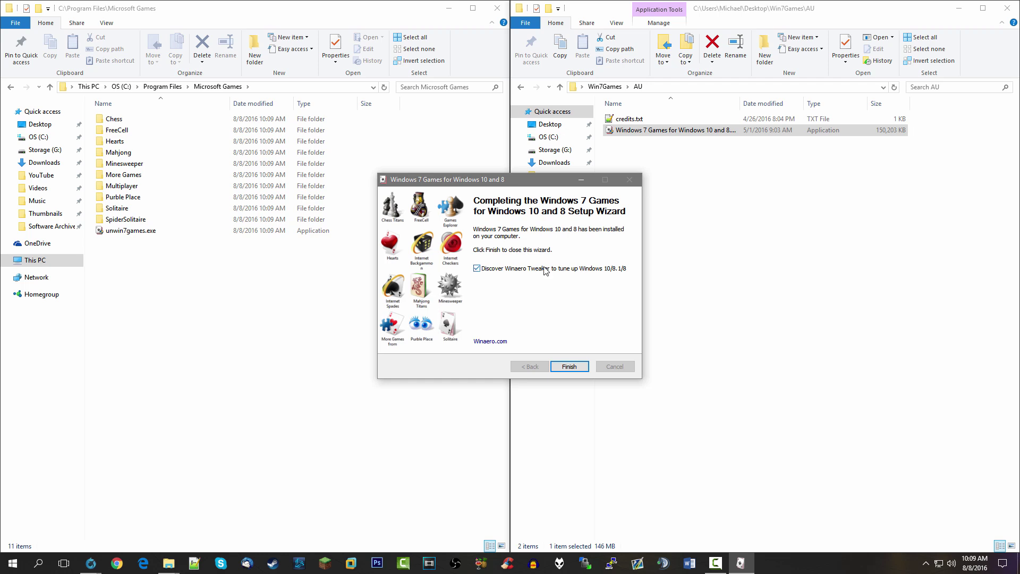
click(477, 269)
click(566, 366)
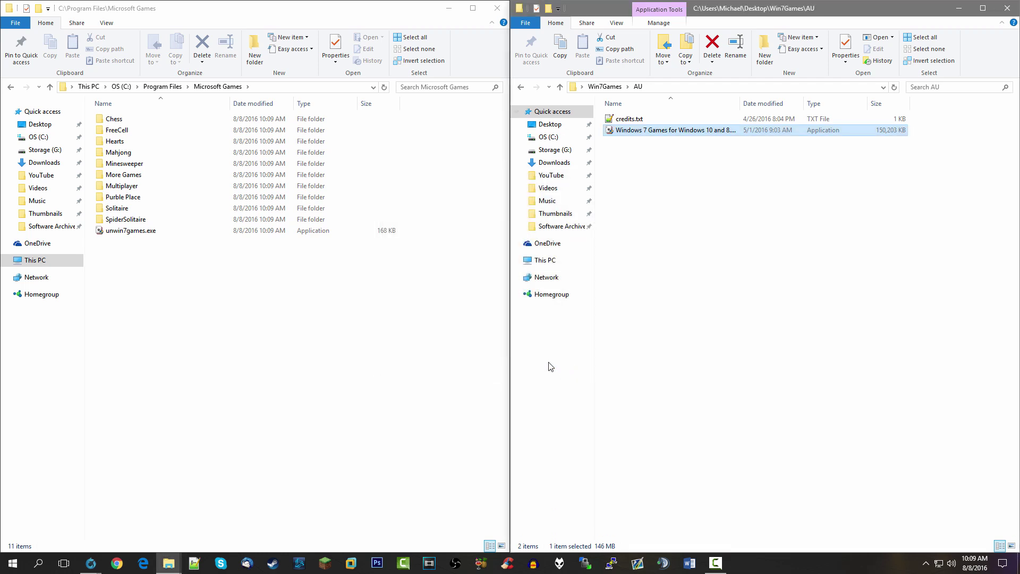
Step: Launch SpiderSolitaire.exe from the Microsoft Games\SpiderSolitaire folder
click(345, 327)
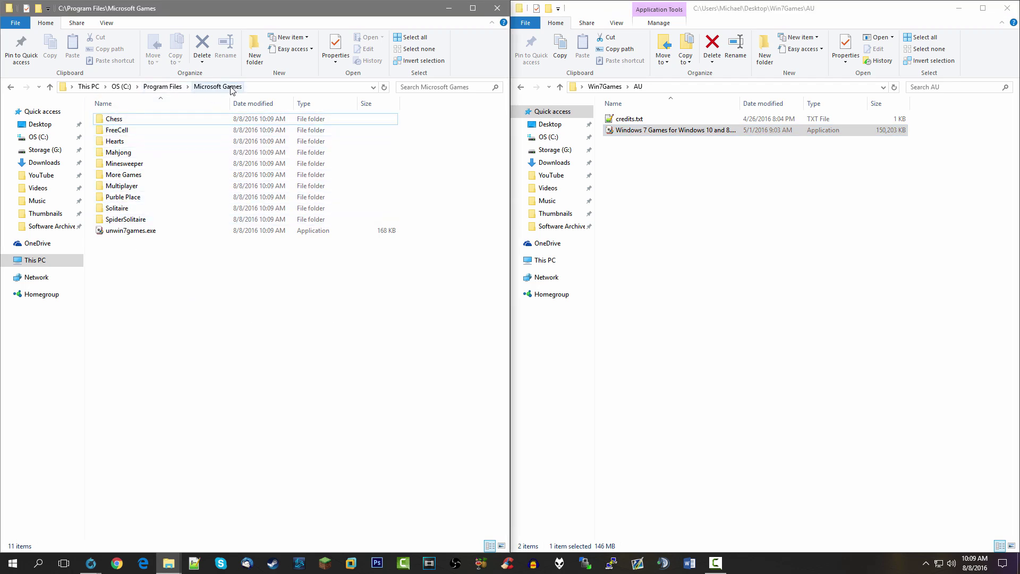
double_click(132, 221)
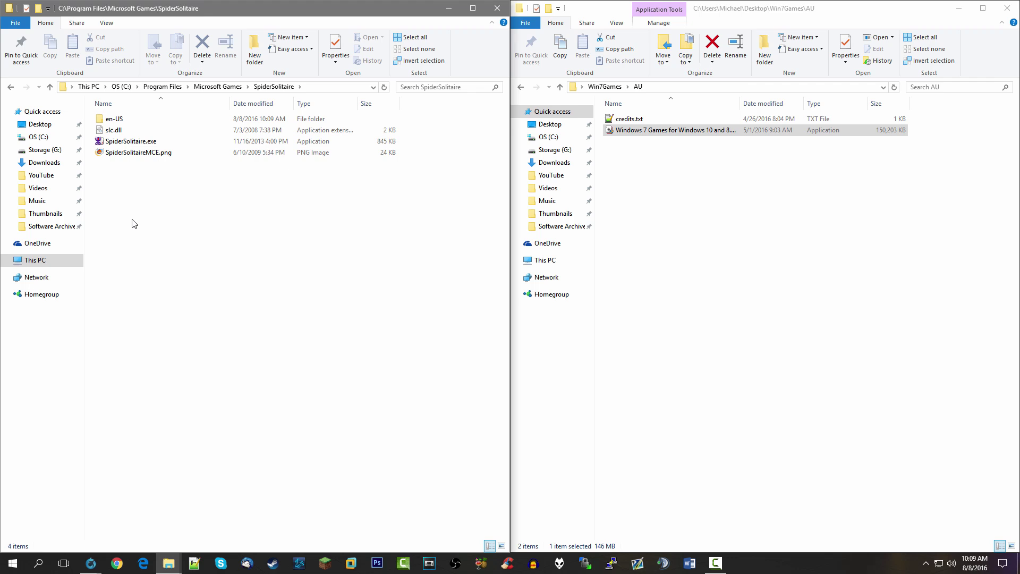
click(132, 142)
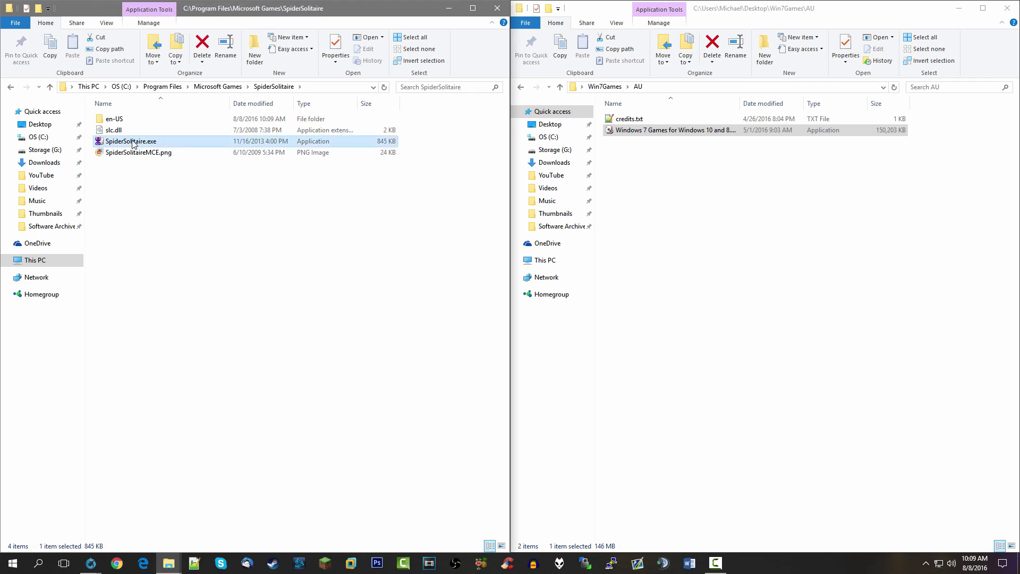
double_click(133, 142)
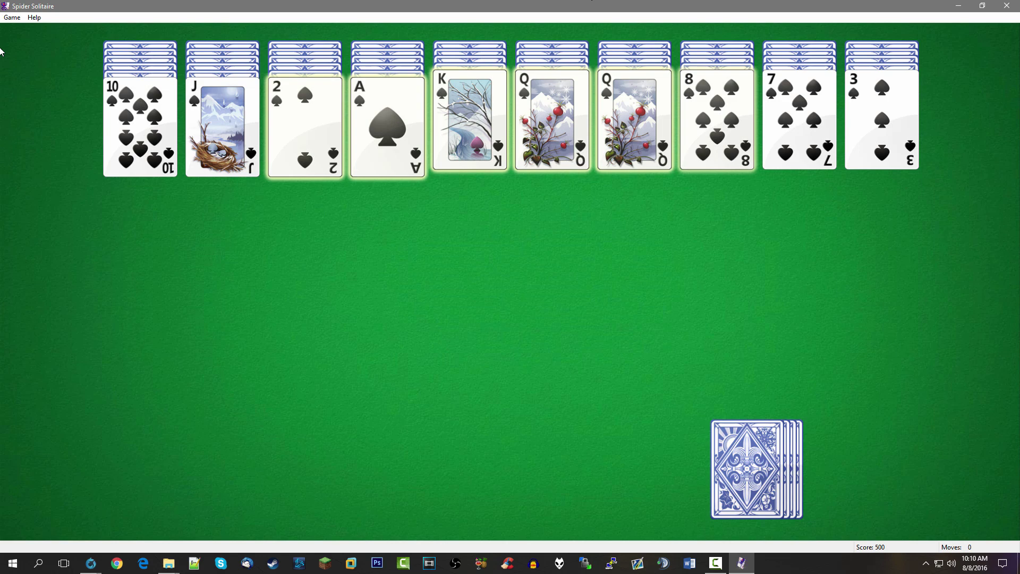
Step: View Help > About Spider Solitaire, dismiss it, and quit the game
click(34, 17)
click(58, 40)
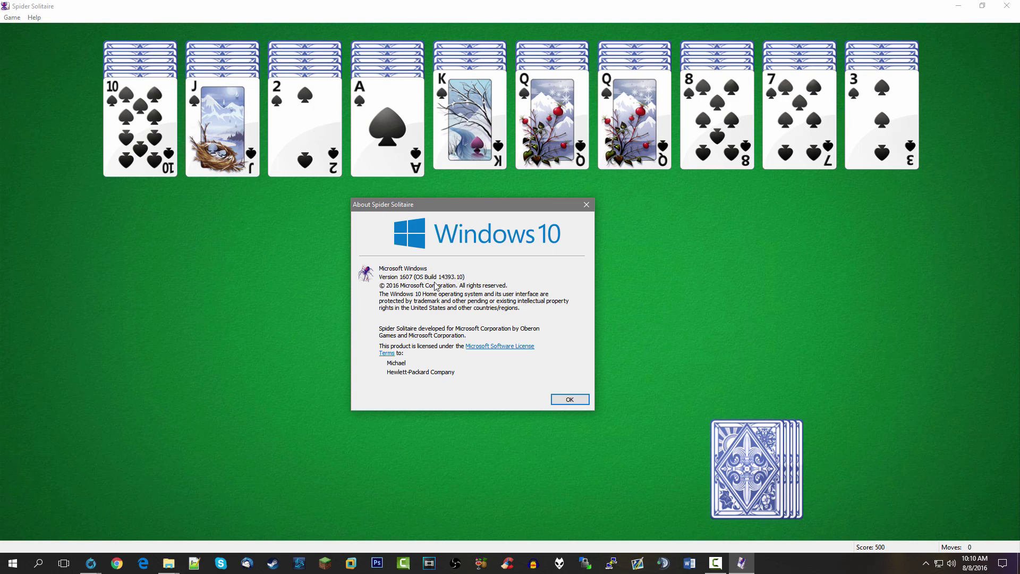
click(569, 402)
key(alt+F4)
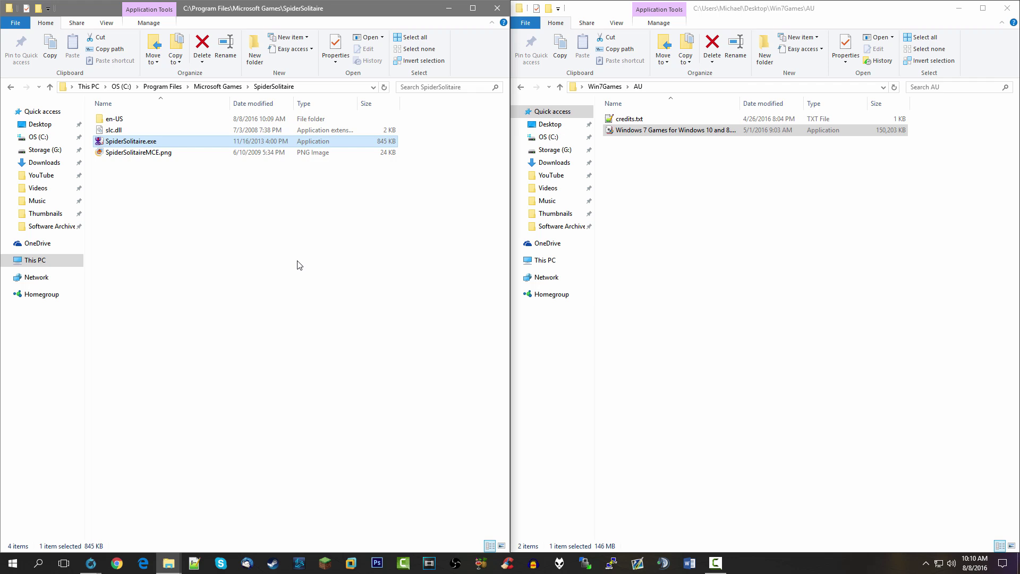
Step: Launch Minesweeper.exe, reveal the top-left cell, then quit without saving
click(218, 86)
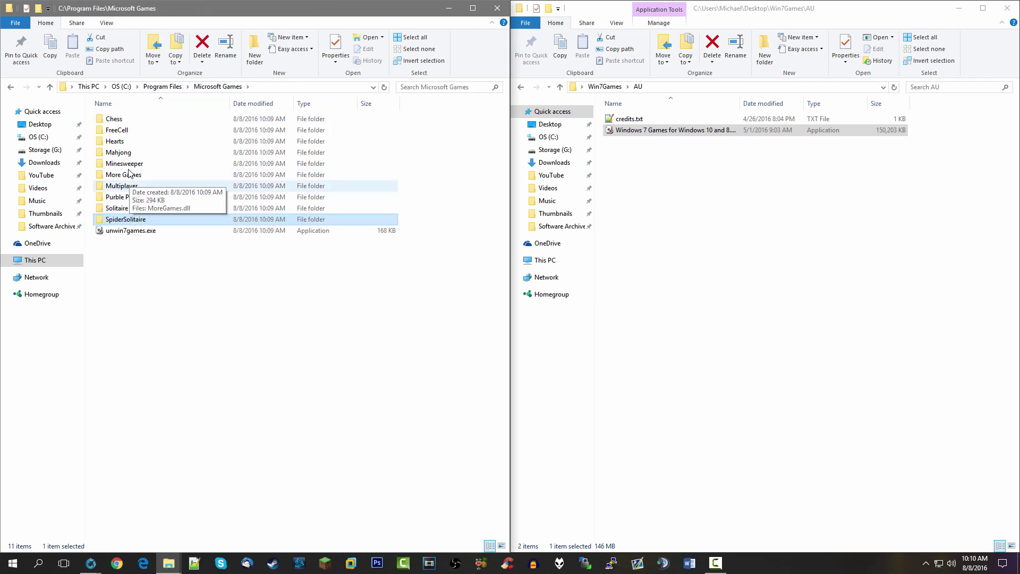
double_click(130, 164)
double_click(121, 142)
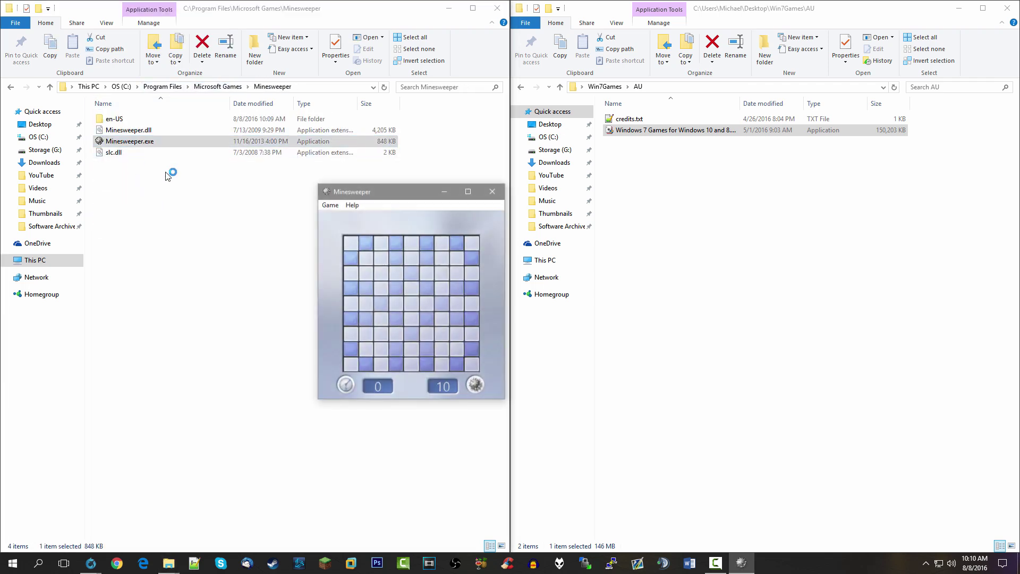
drag(374, 192, 319, 193)
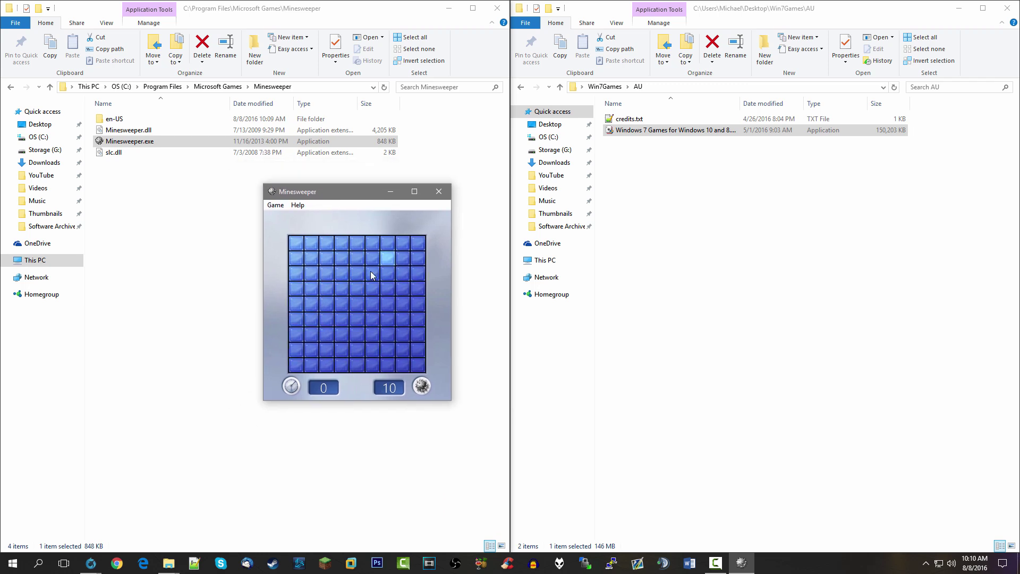
click(298, 243)
click(443, 191)
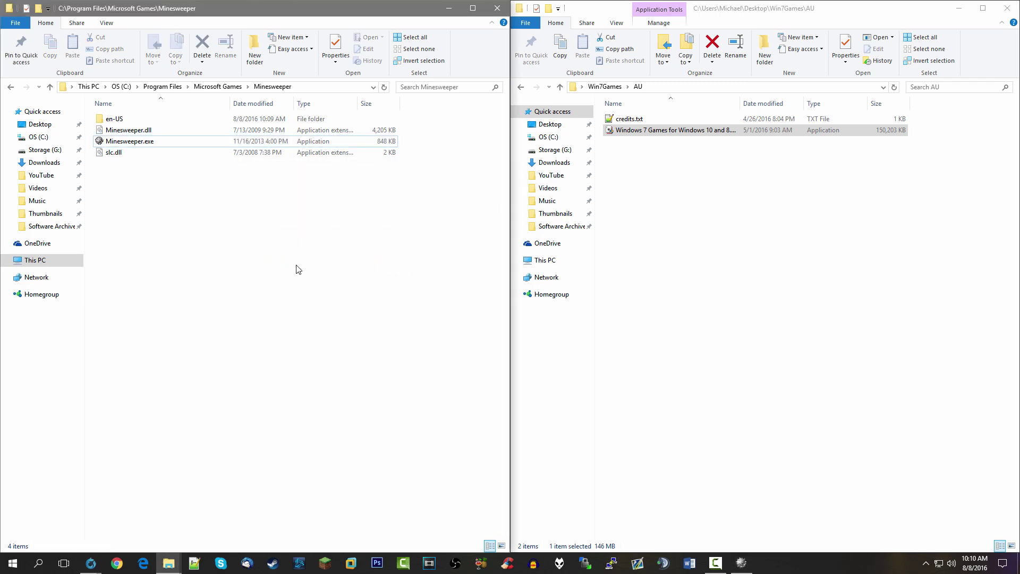
click(377, 304)
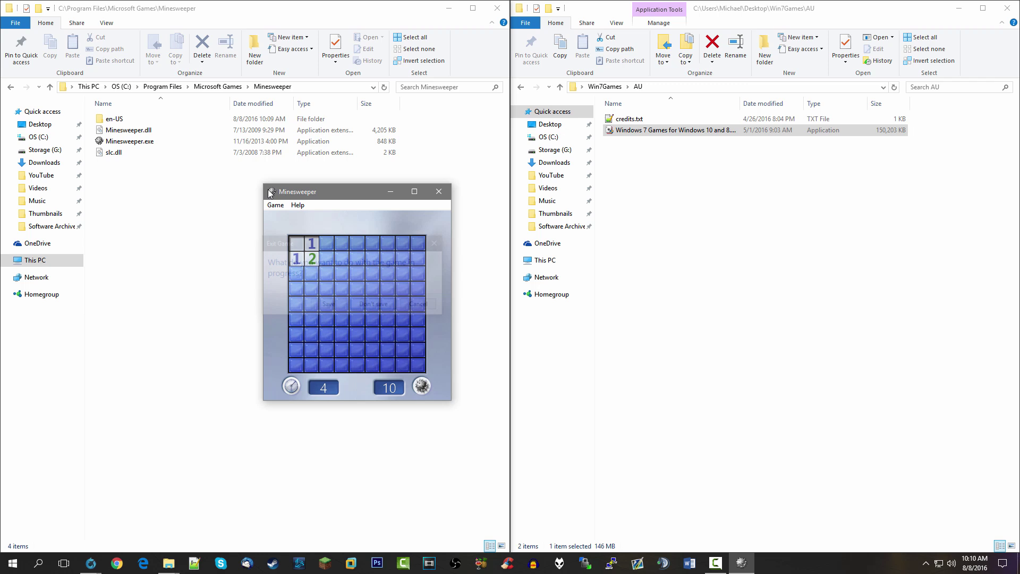
Step: Look inside the More Games folder at MoreGames.dll, then return to Microsoft Games
click(218, 86)
double_click(133, 175)
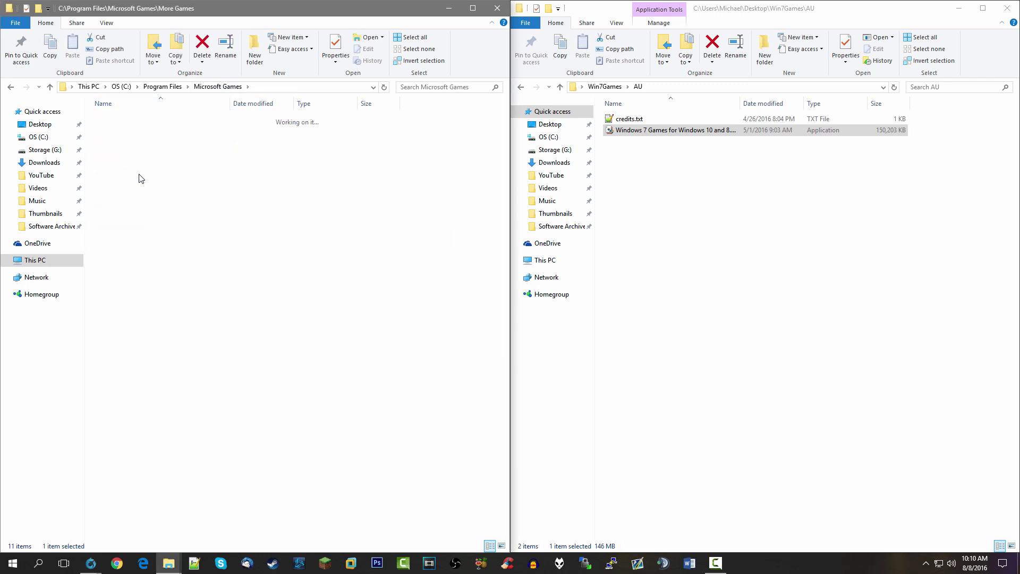
click(131, 119)
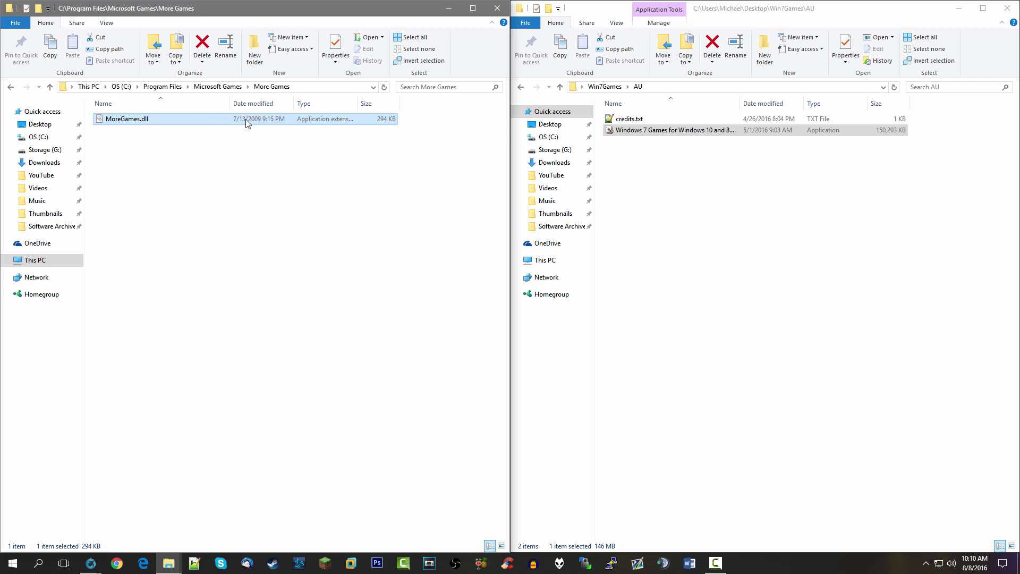
click(223, 89)
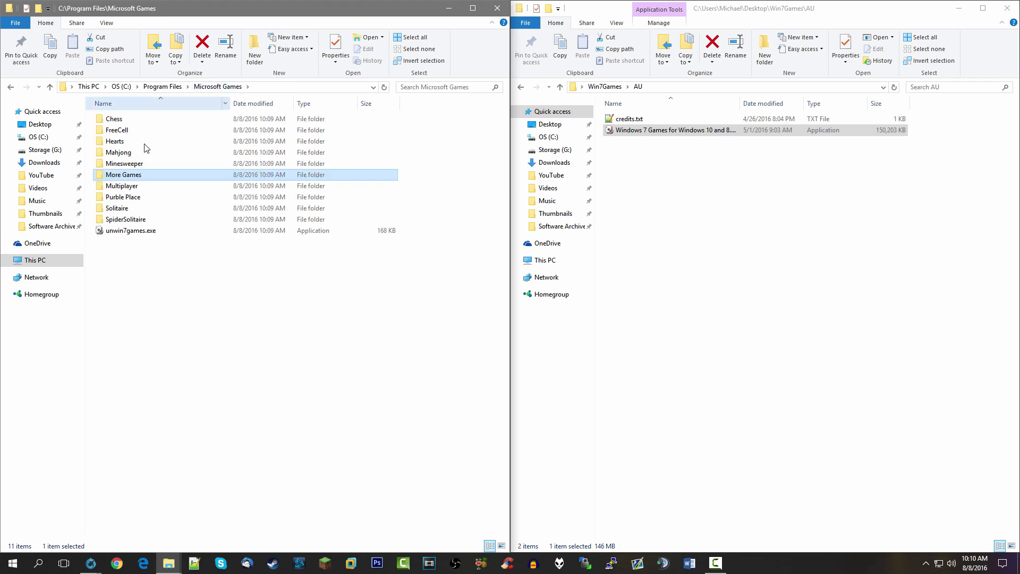
Step: Run bckgzm.exe from Multiplayer\Backgammon, start a match, then close it and confirm leaving
double_click(141, 187)
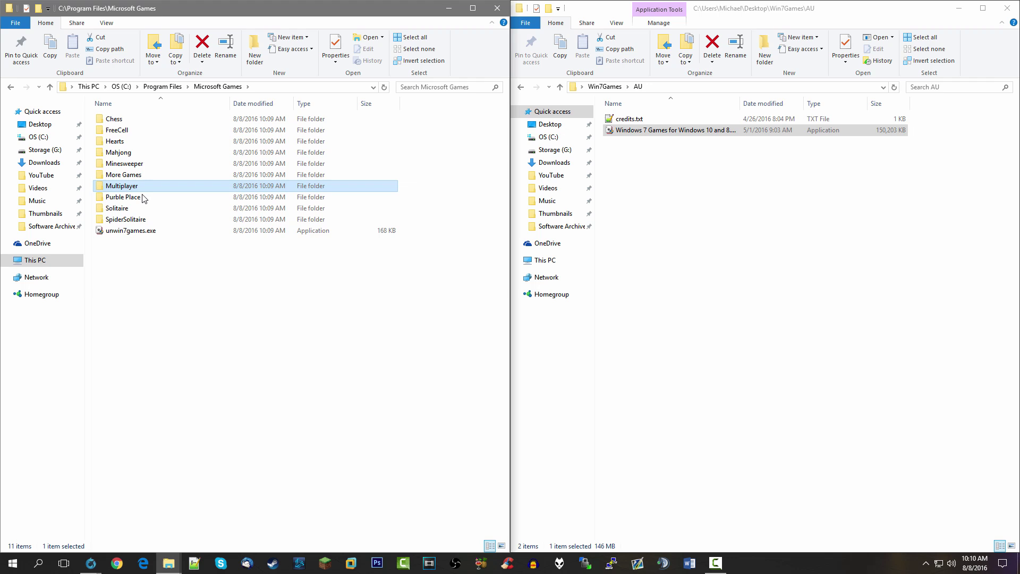
double_click(133, 119)
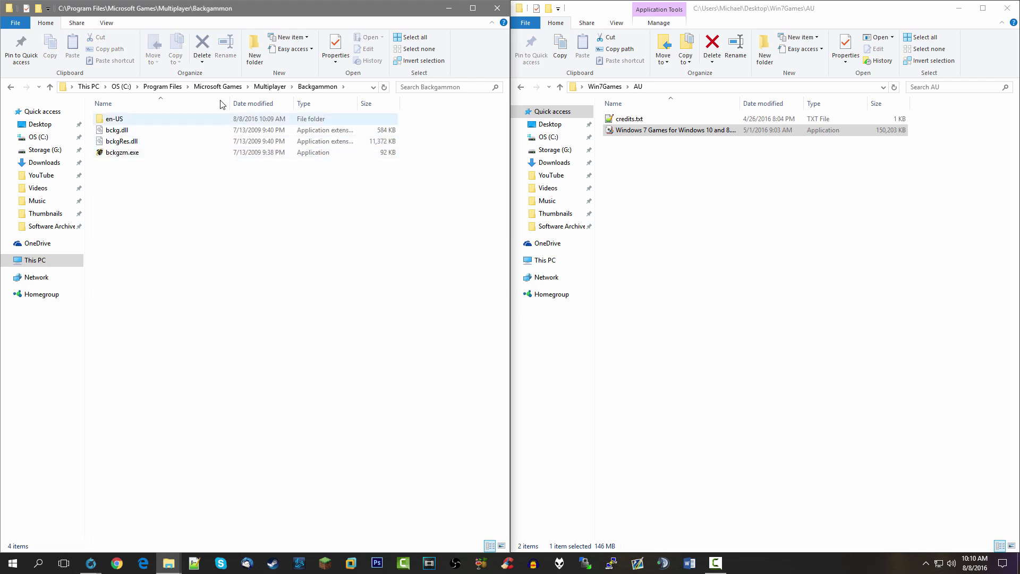
double_click(168, 152)
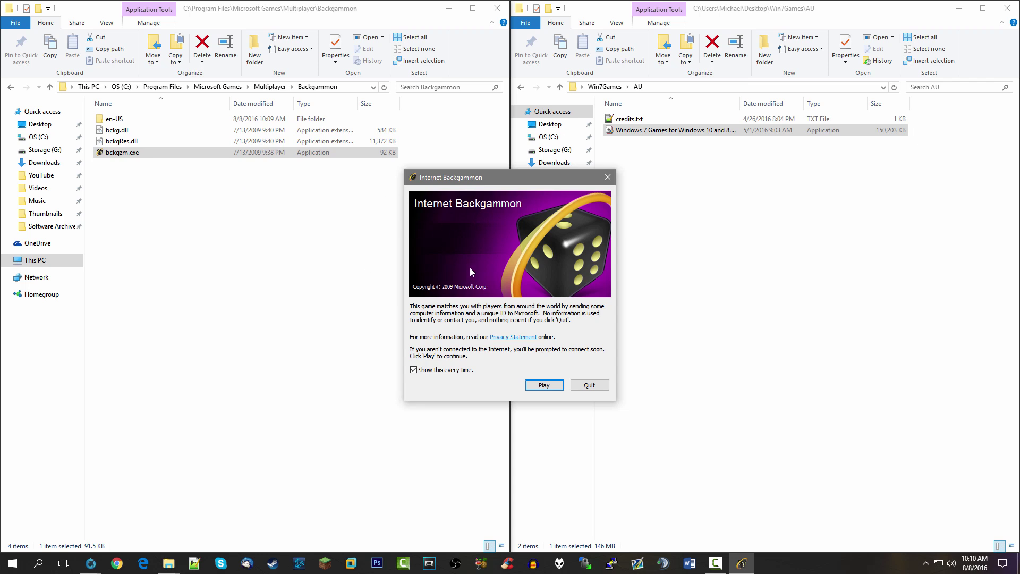
click(558, 383)
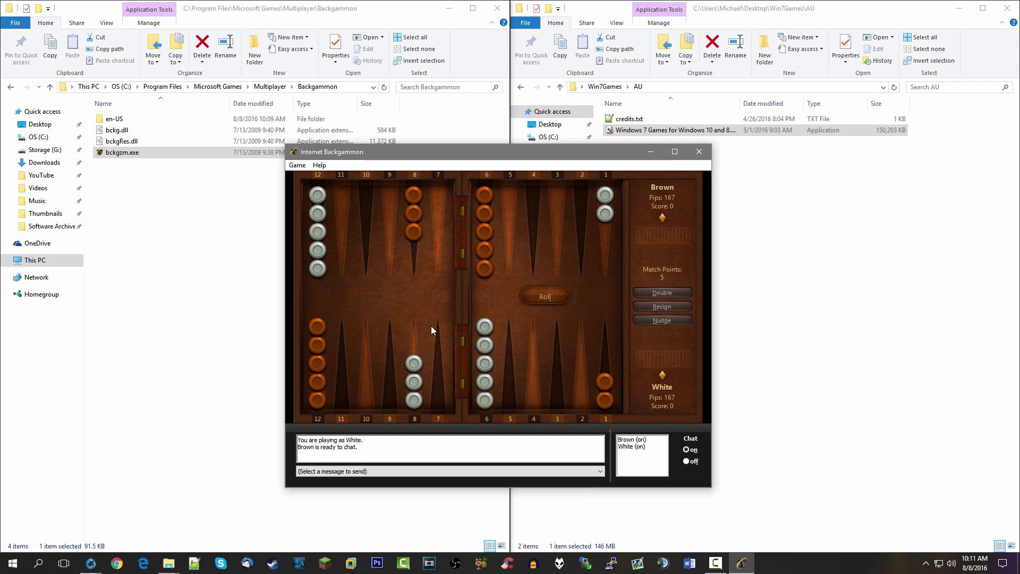
click(699, 153)
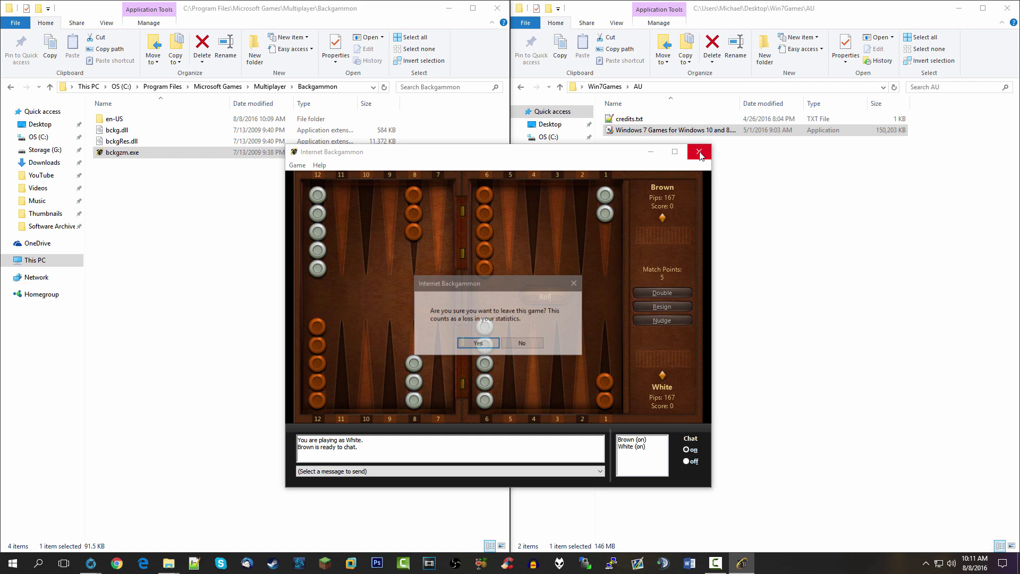
click(485, 344)
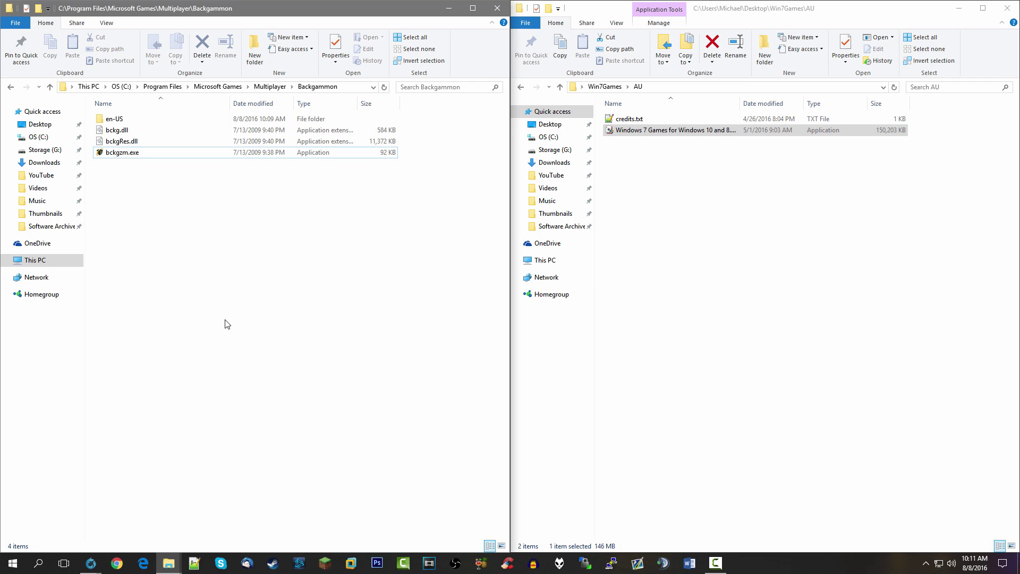
click(255, 87)
click(226, 86)
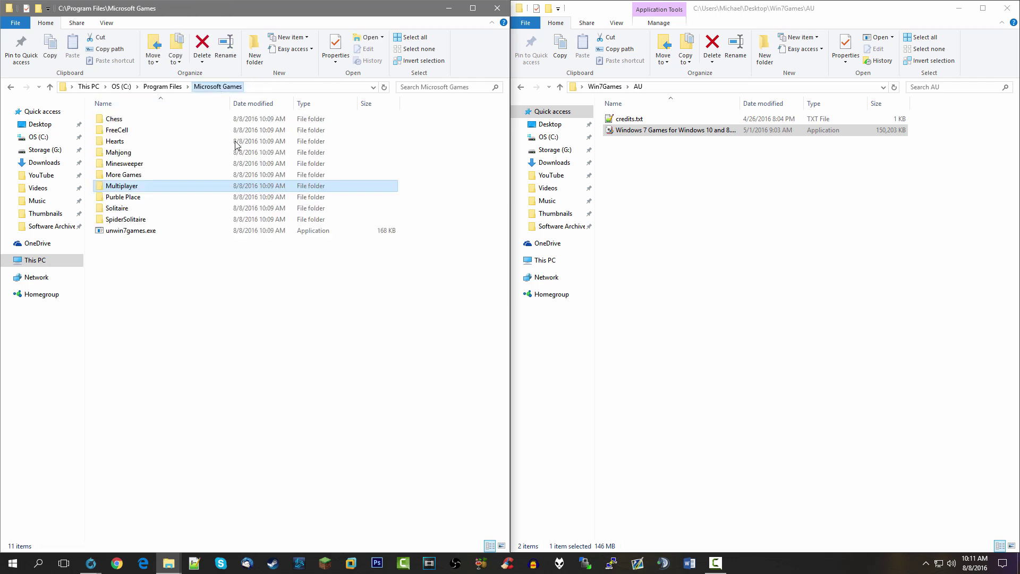